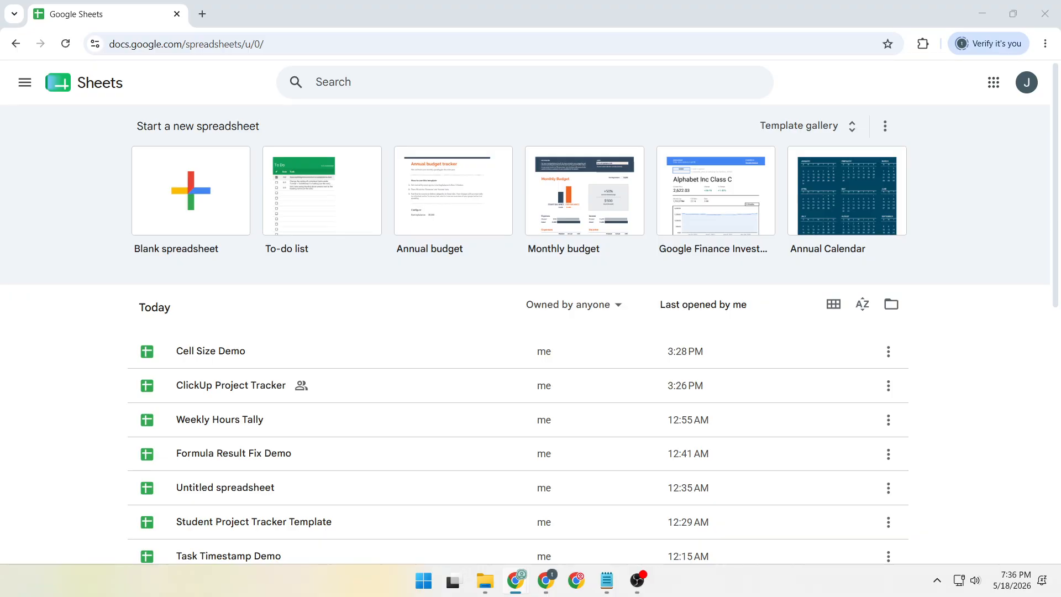
# Open the Cell Size Demo spreadsheet and look over its header row A1:E1 and task data in A2:E5.
pyautogui.click(238, 45)
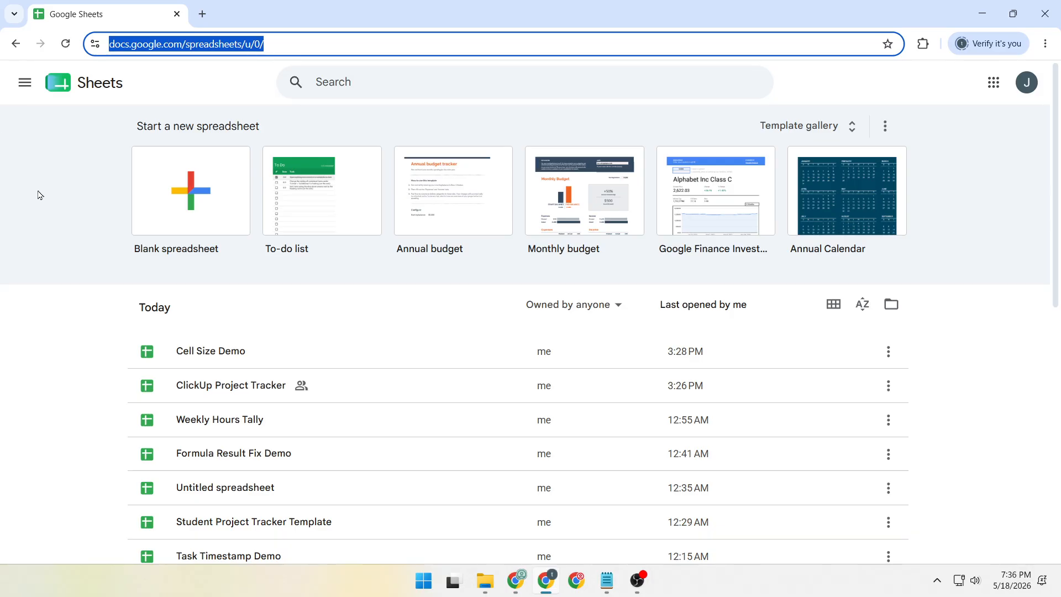
pyautogui.click(238, 351)
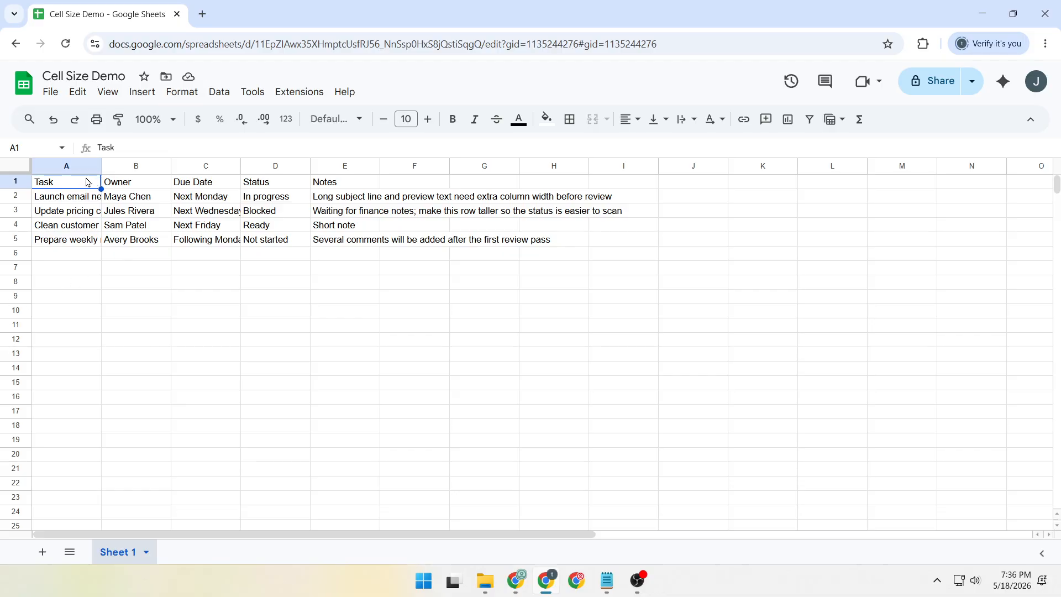
pyautogui.moveTo(90, 183); pyautogui.dragTo(362, 181)
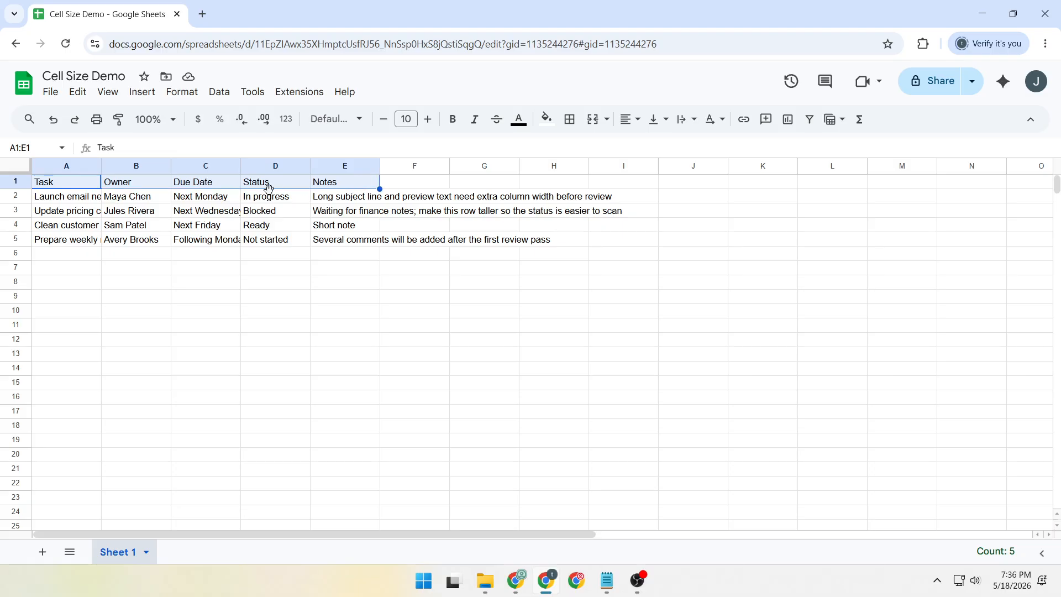
pyautogui.moveTo(62, 198); pyautogui.dragTo(350, 240)
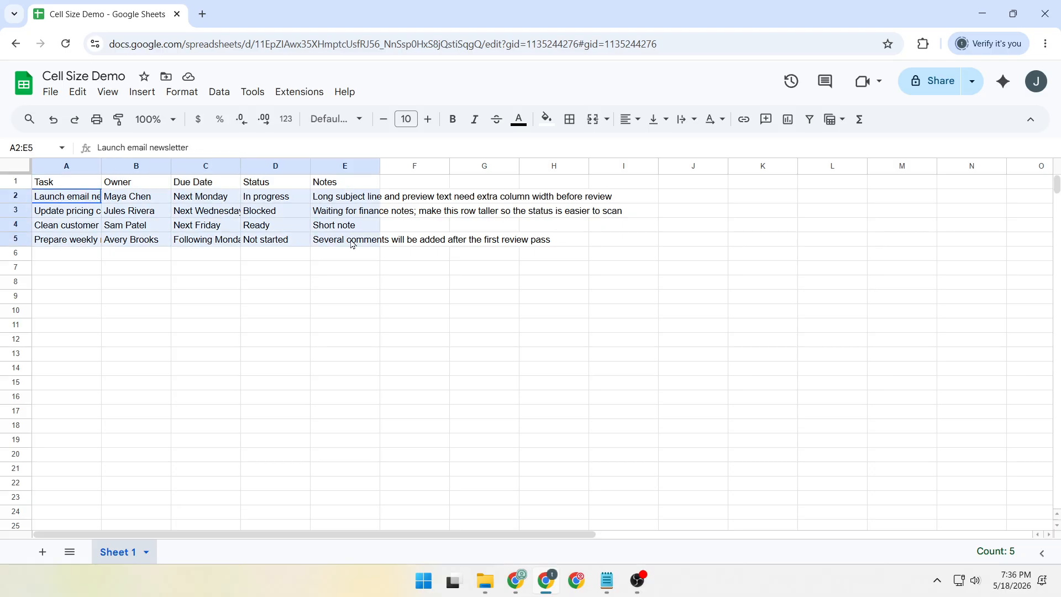
pyautogui.click(305, 264)
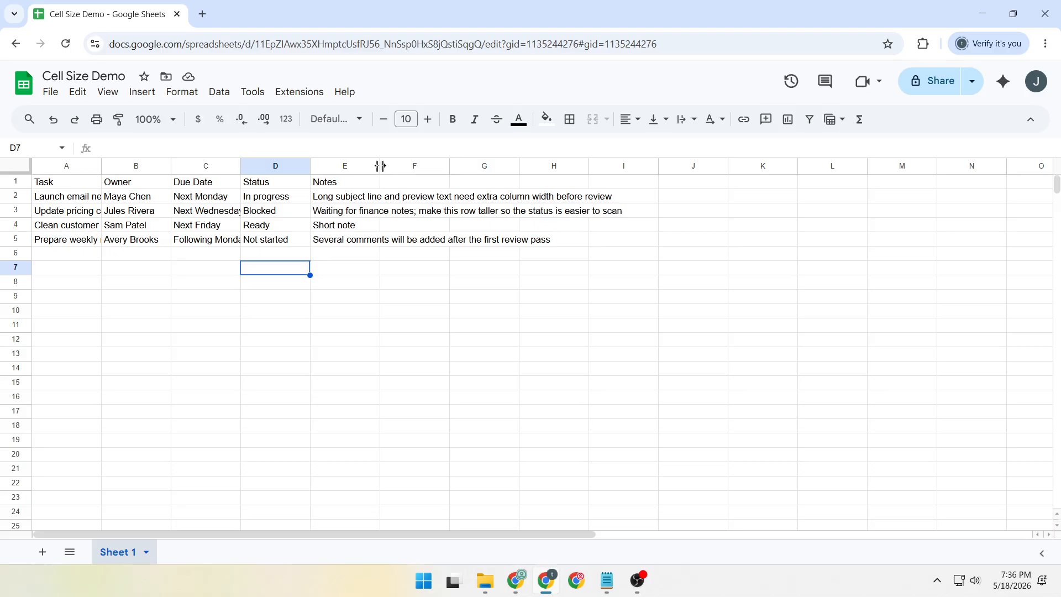
# Widen the Notes column until its longest note fits inside, and make row 2 taller, about 43 pixels high.
pyautogui.moveTo(380, 166); pyautogui.dragTo(631, 187)
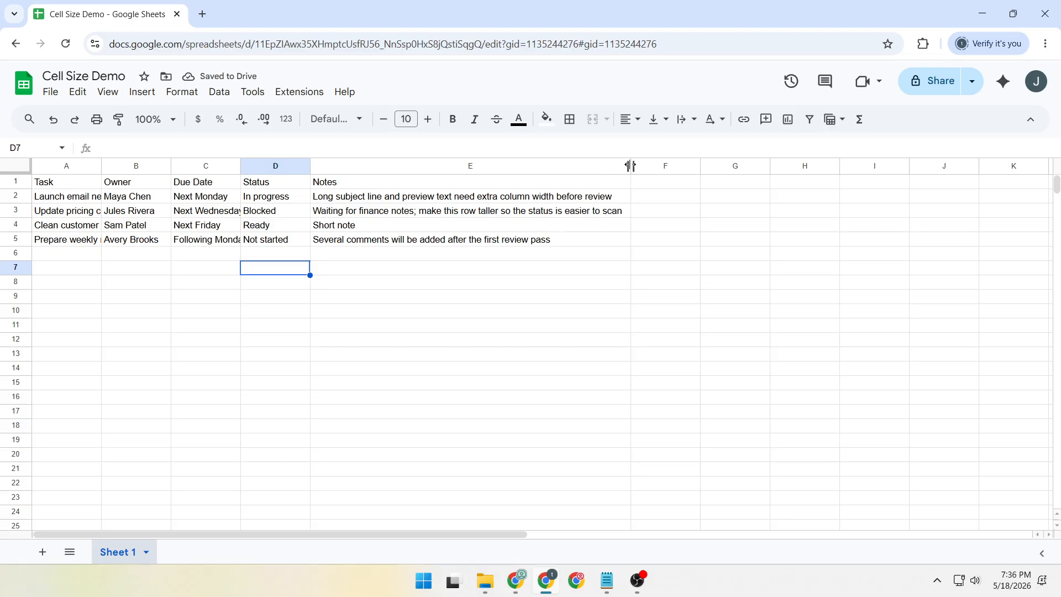
pyautogui.moveTo(630, 166)
pyautogui.mouseDown()
pyautogui.moveTo(610, 166)
pyautogui.moveTo(628, 166)
pyautogui.mouseUp()
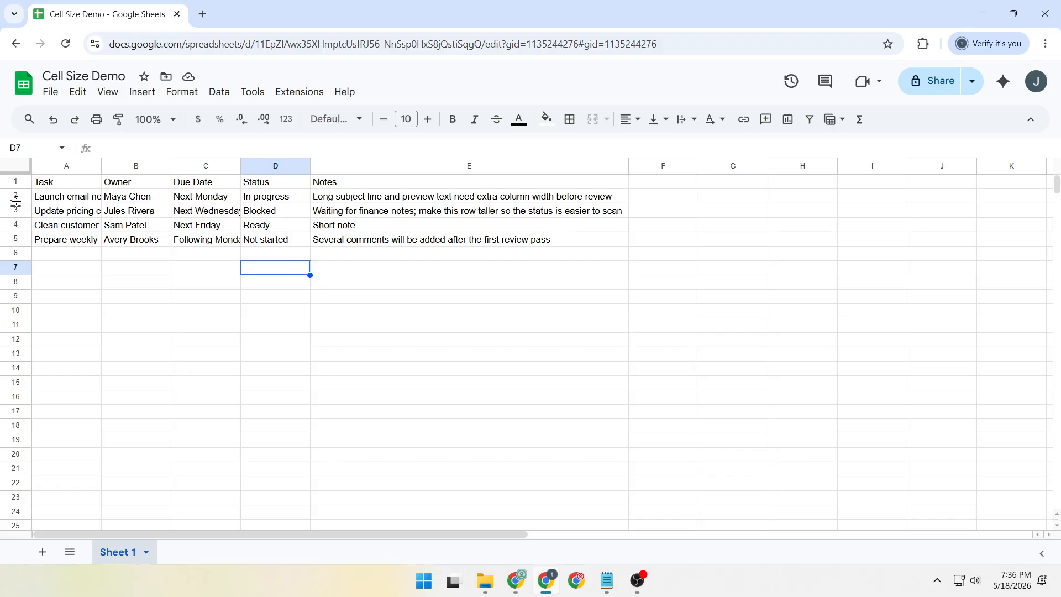
pyautogui.moveTo(16, 203); pyautogui.dragTo(15, 219)
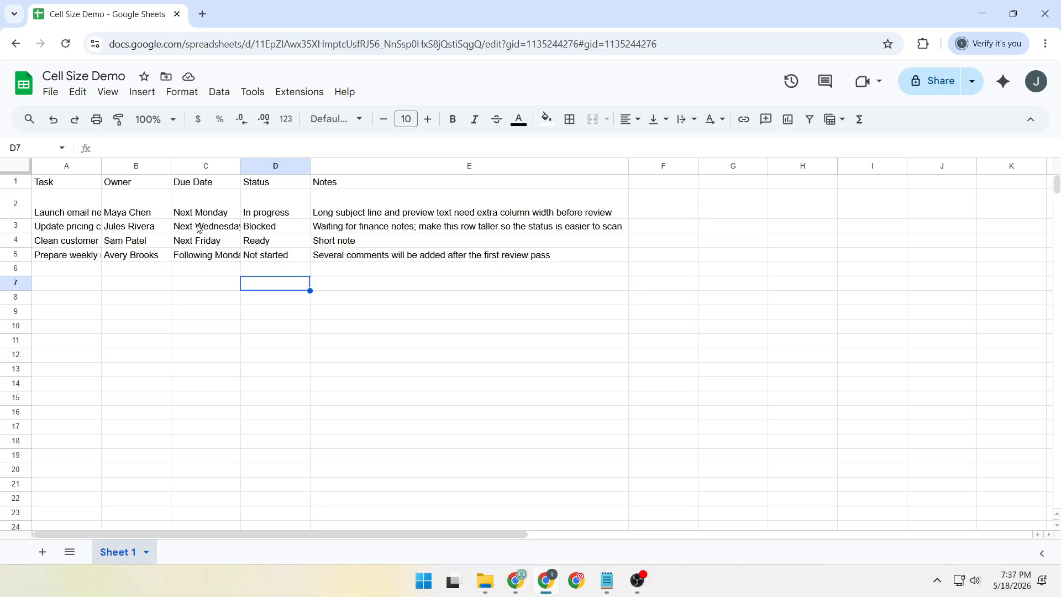
# Resize columns B to D together to a width of 140 pixels.
pyautogui.click(139, 167)
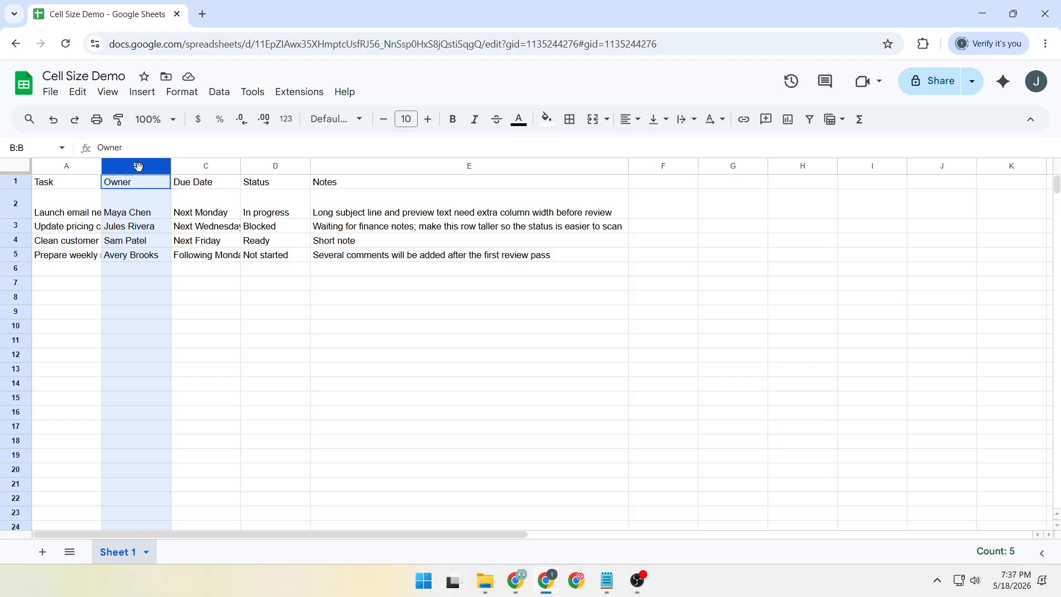
pyautogui.moveTo(139, 167); pyautogui.dragTo(265, 168)
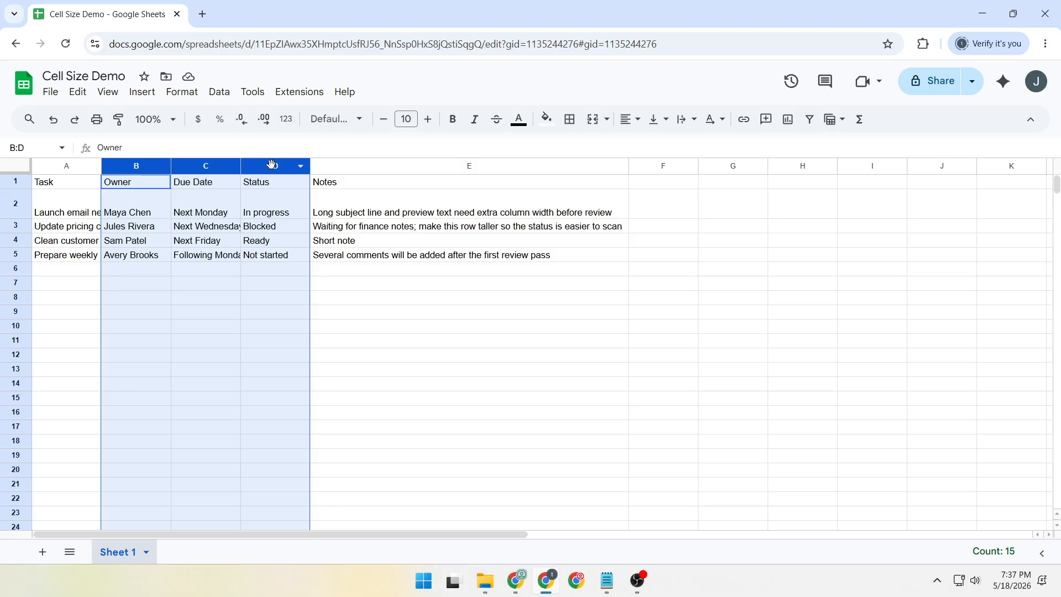
pyautogui.rightClick(271, 165)
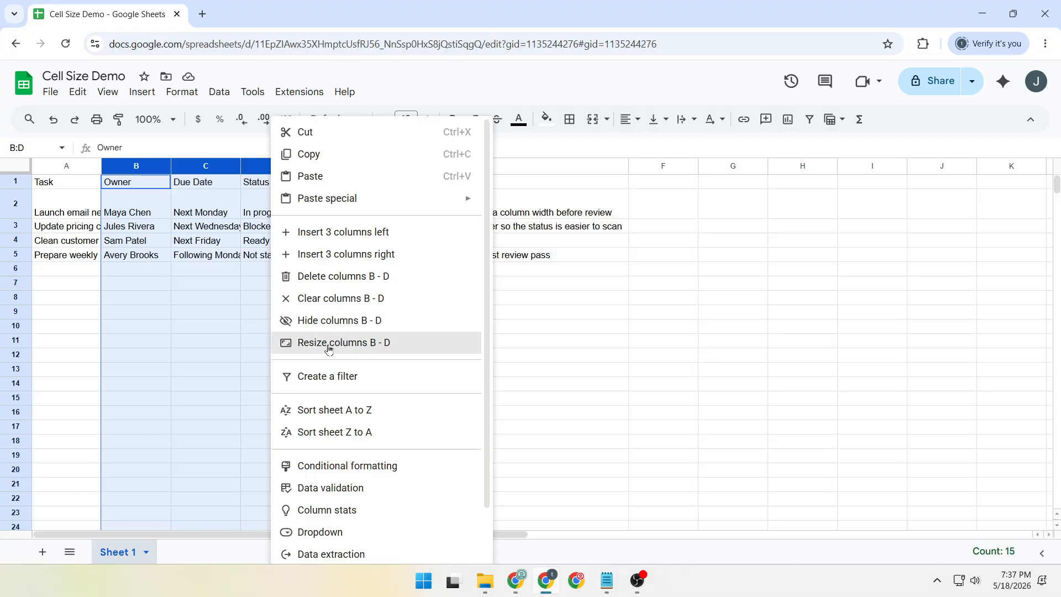
pyautogui.click(367, 351)
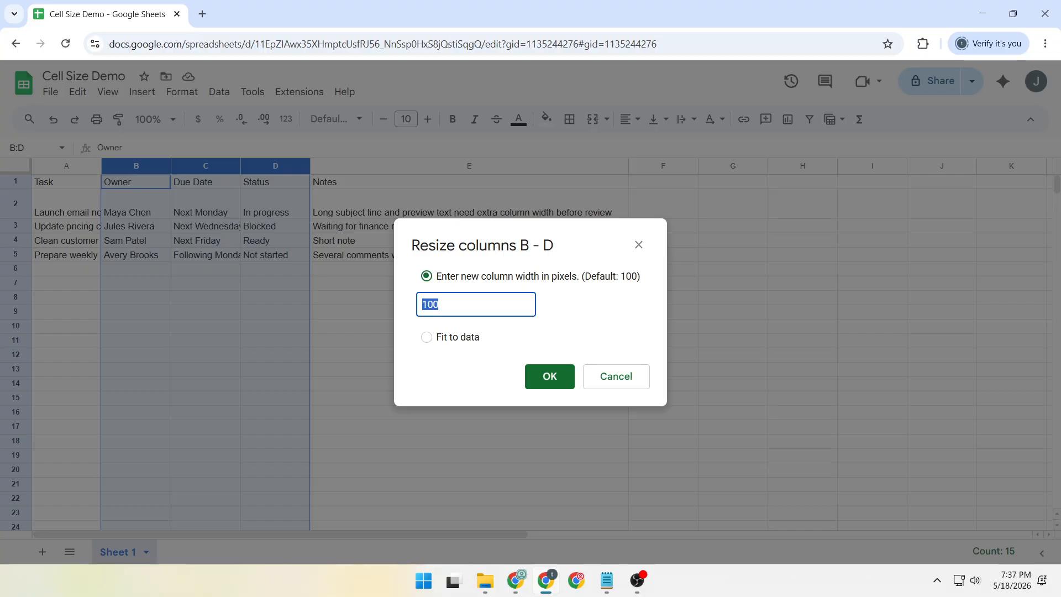
pyautogui.write('140')
pyautogui.press('Return')
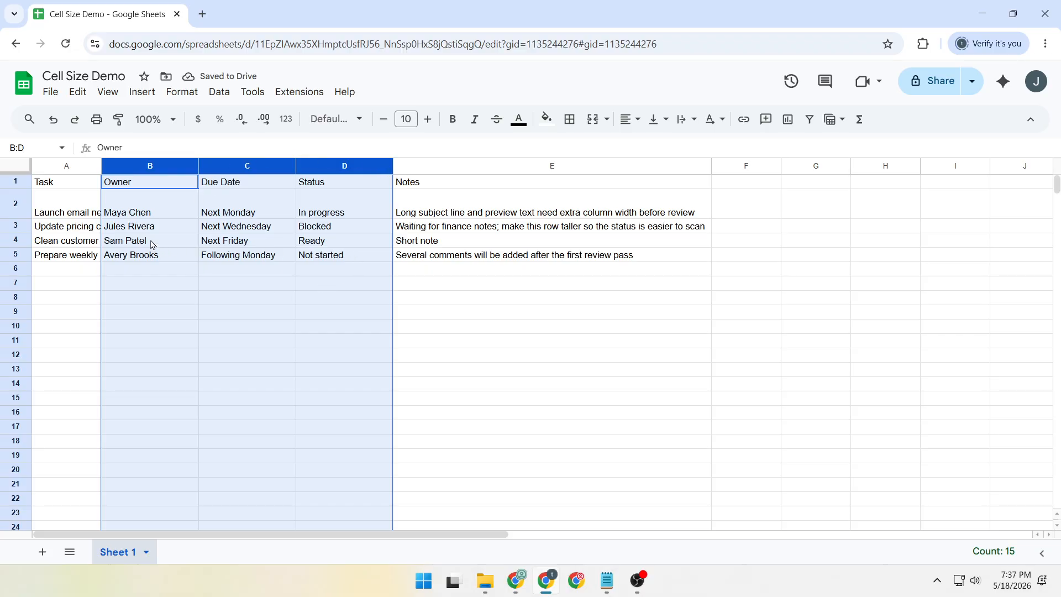
# Resize rows 2 to 5 together to a specified height of 36 pixels, then deselect them.
pyautogui.moveTo(17, 208); pyautogui.dragTo(13, 256)
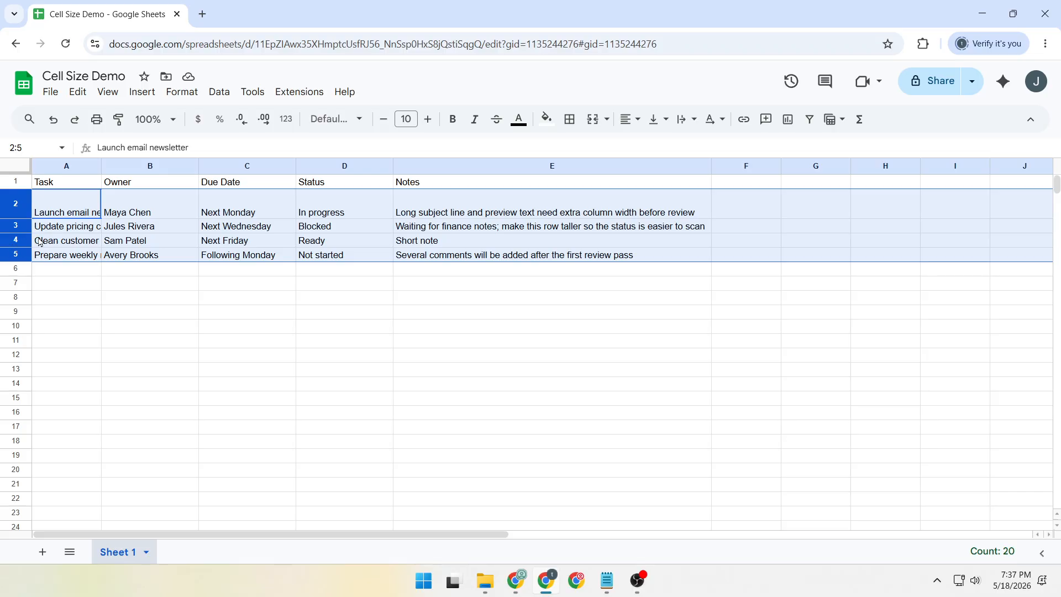
pyautogui.rightClick(24, 235)
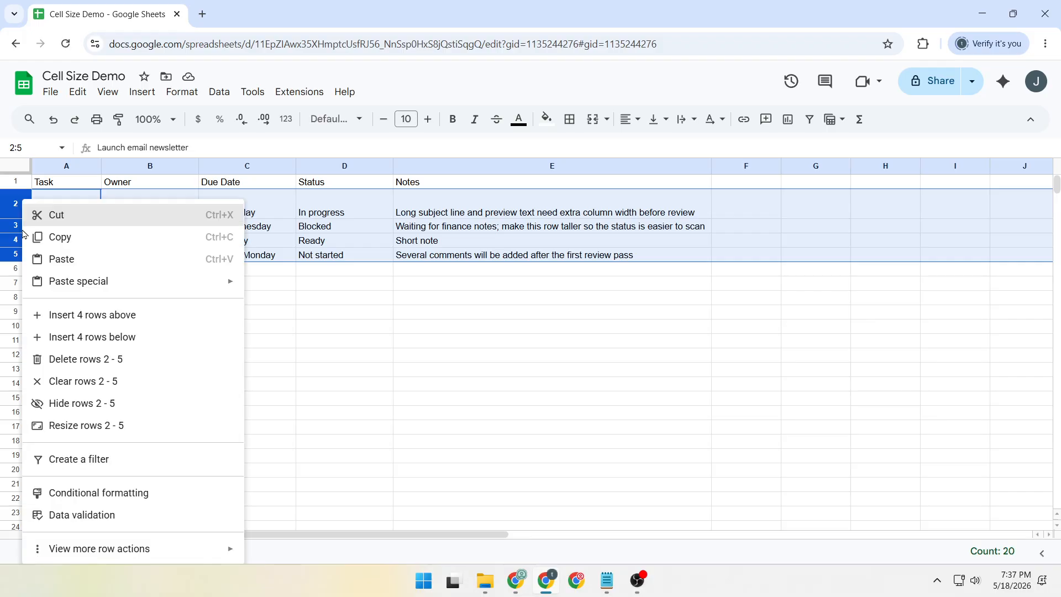
pyautogui.click(85, 423)
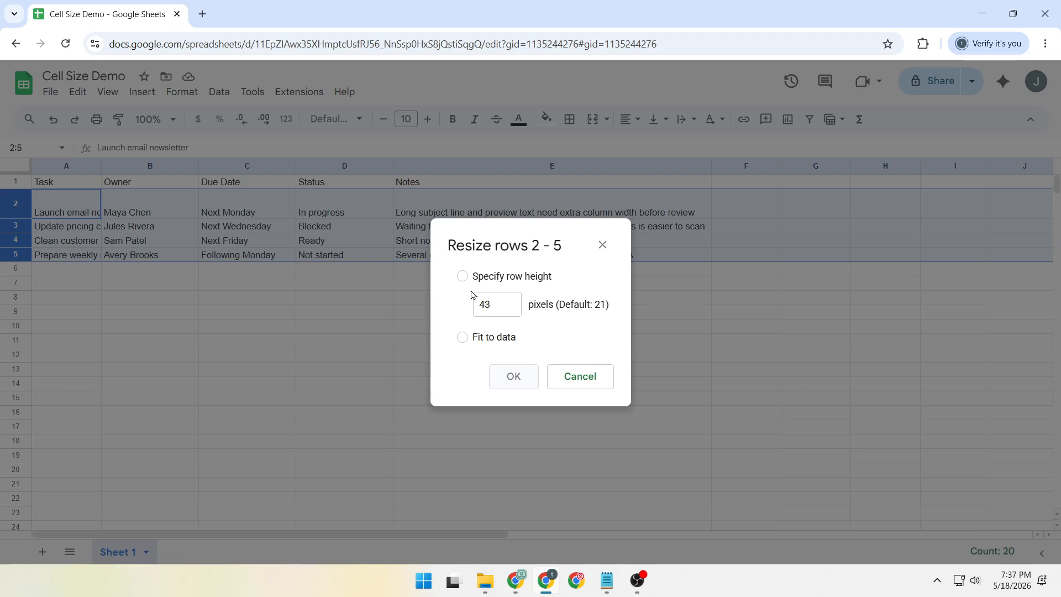
pyautogui.moveTo(483, 300); pyautogui.dragTo(487, 299)
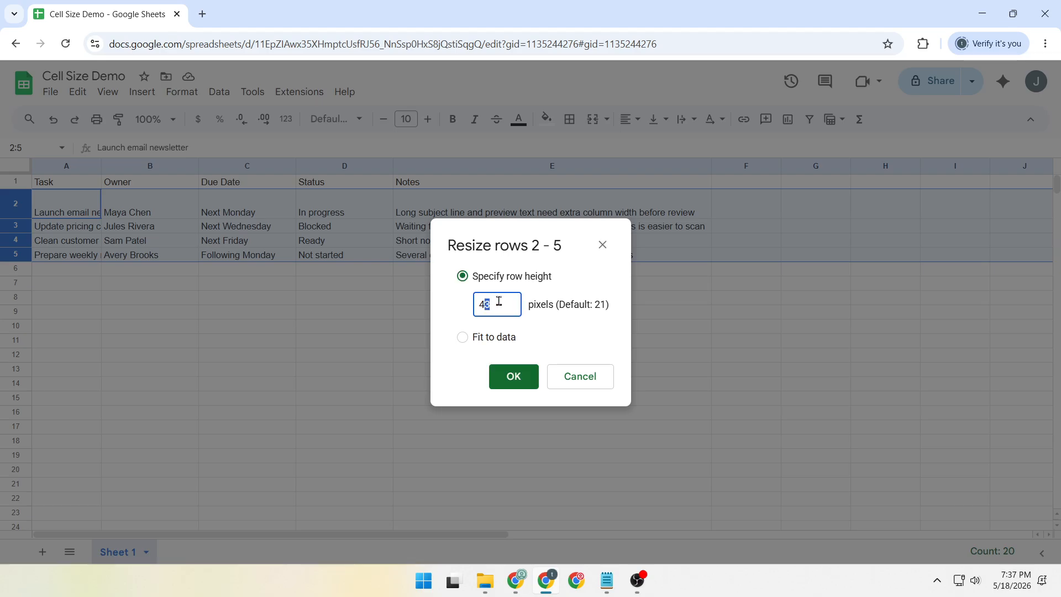
pyautogui.click(489, 305)
pyautogui.doubleClick(484, 305)
pyautogui.write('36')
pyautogui.click(513, 375)
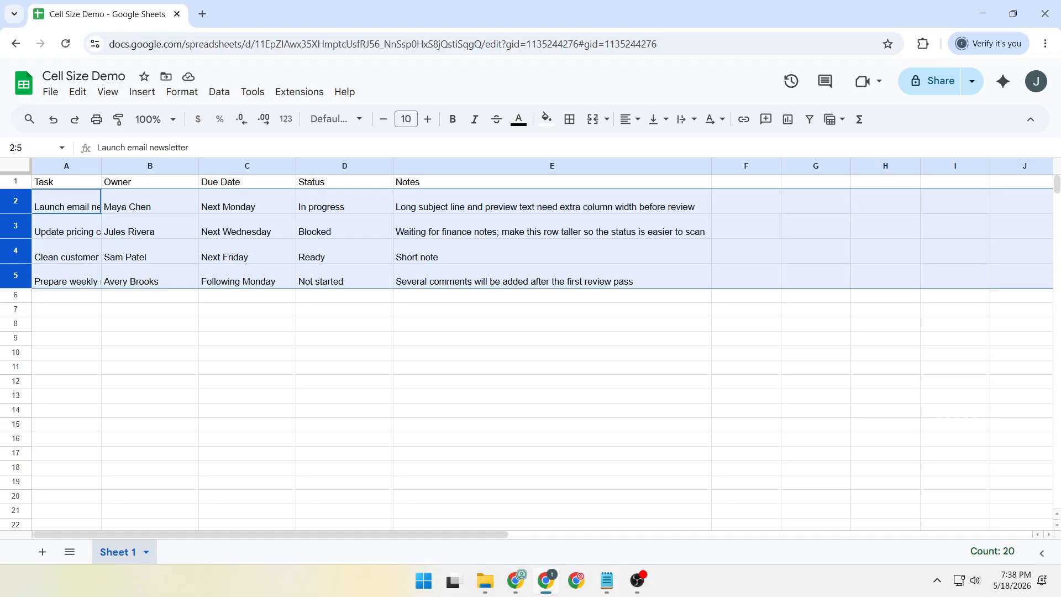
pyautogui.click(305, 329)
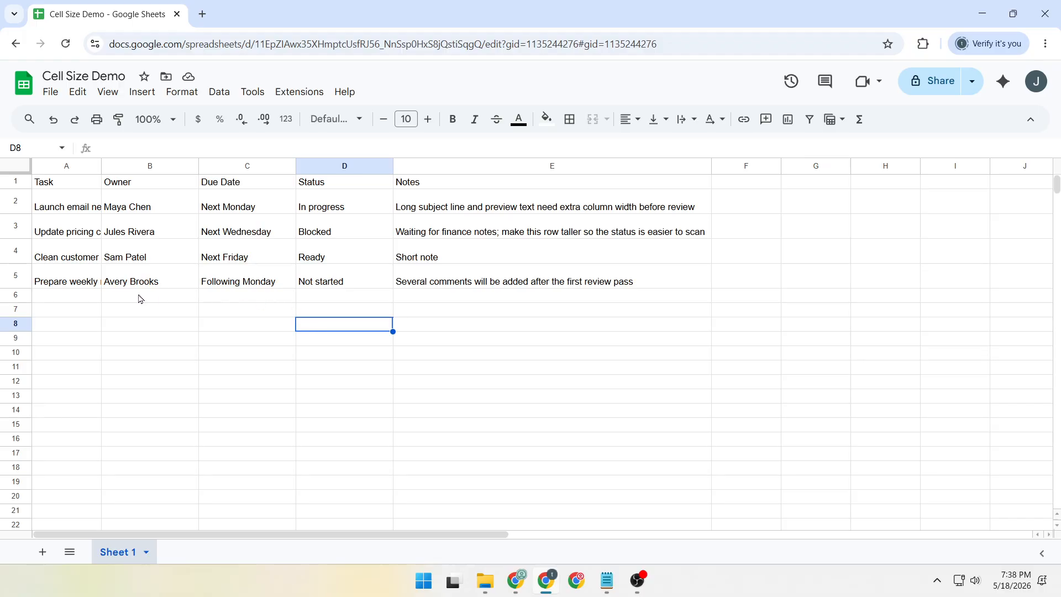
# Auto-fit the Task, Owner and Due Date columns to the width of their contents.
pyautogui.doubleClick(102, 165)
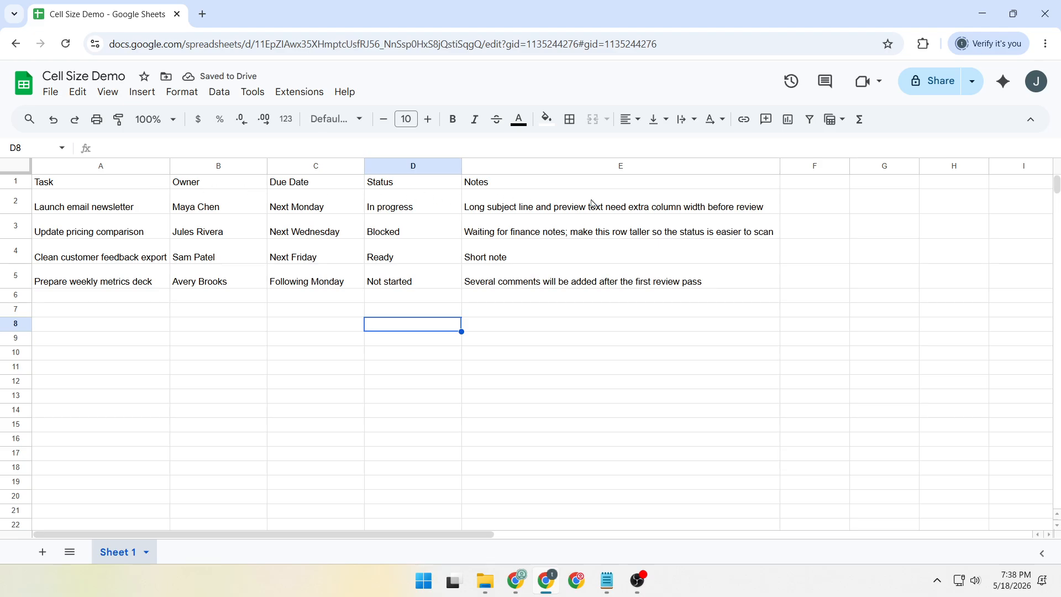
pyautogui.doubleClick(169, 165)
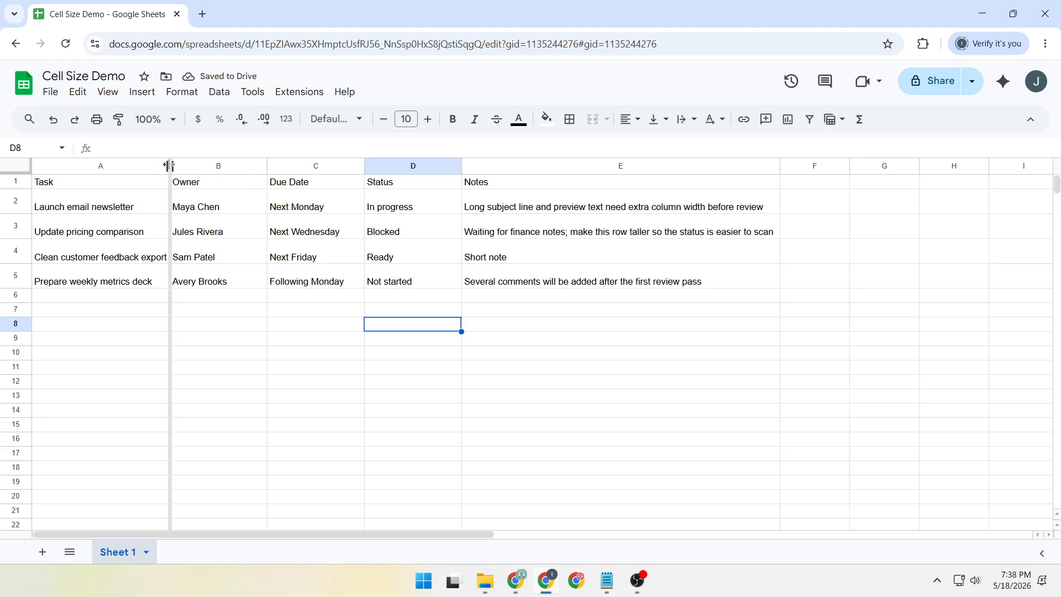
pyautogui.doubleClick(267, 164)
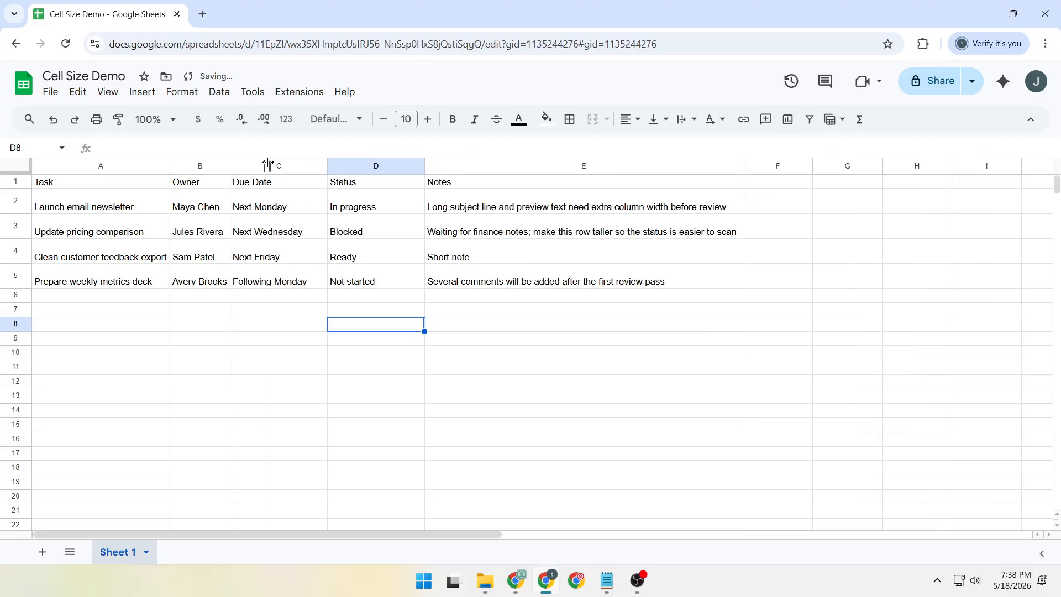
pyautogui.doubleClick(326, 165)
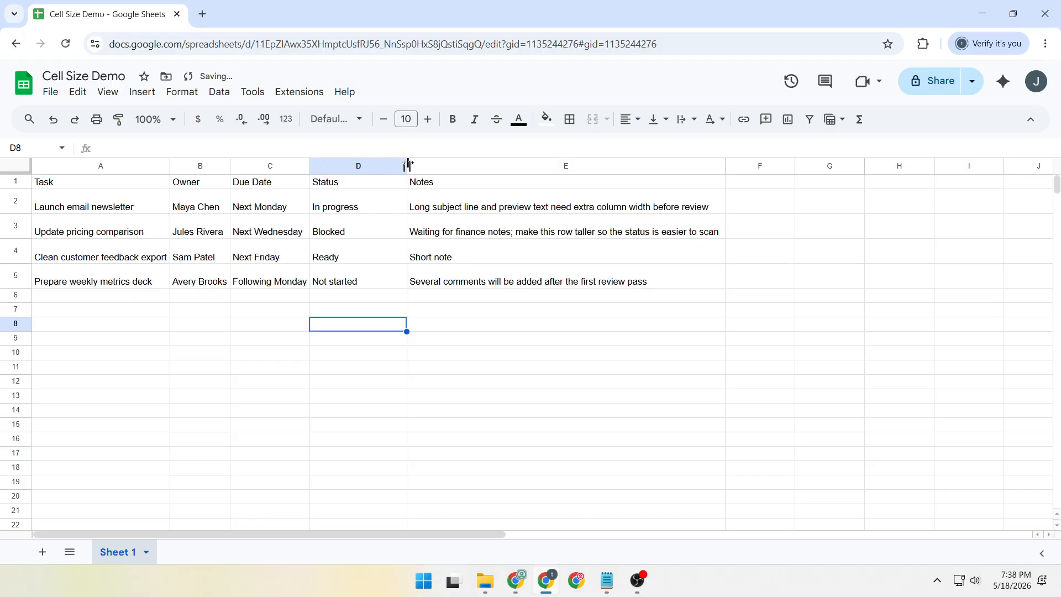
# Auto-fit the Status column to its contents, and manually widen the Status, Due Date and Owner columns slightly for extra room.
pyautogui.moveTo(409, 164); pyautogui.dragTo(453, 165)
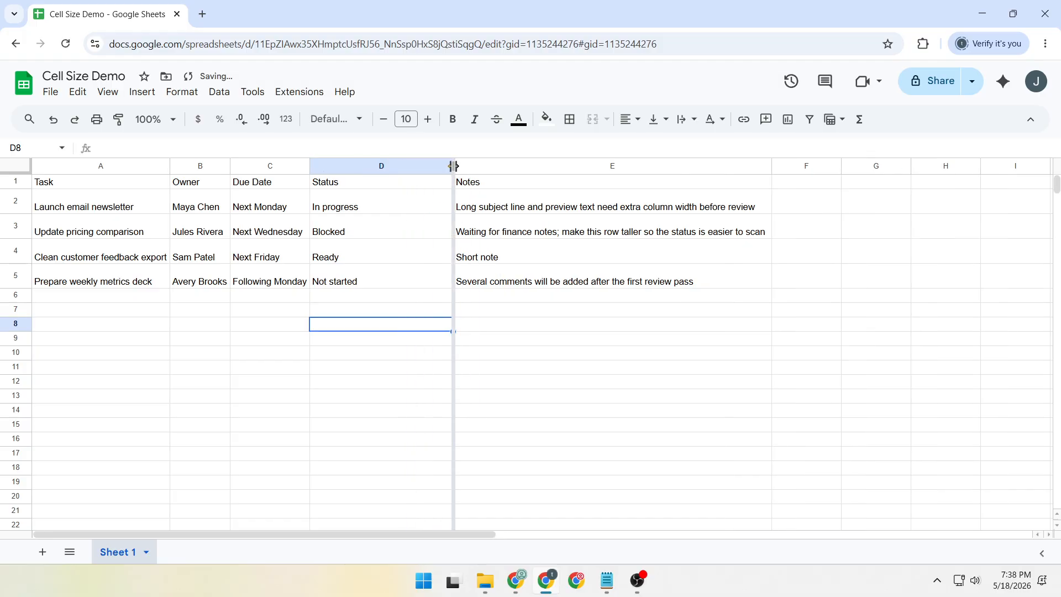
pyautogui.doubleClick(453, 165)
pyautogui.moveTo(362, 165); pyautogui.dragTo(393, 166)
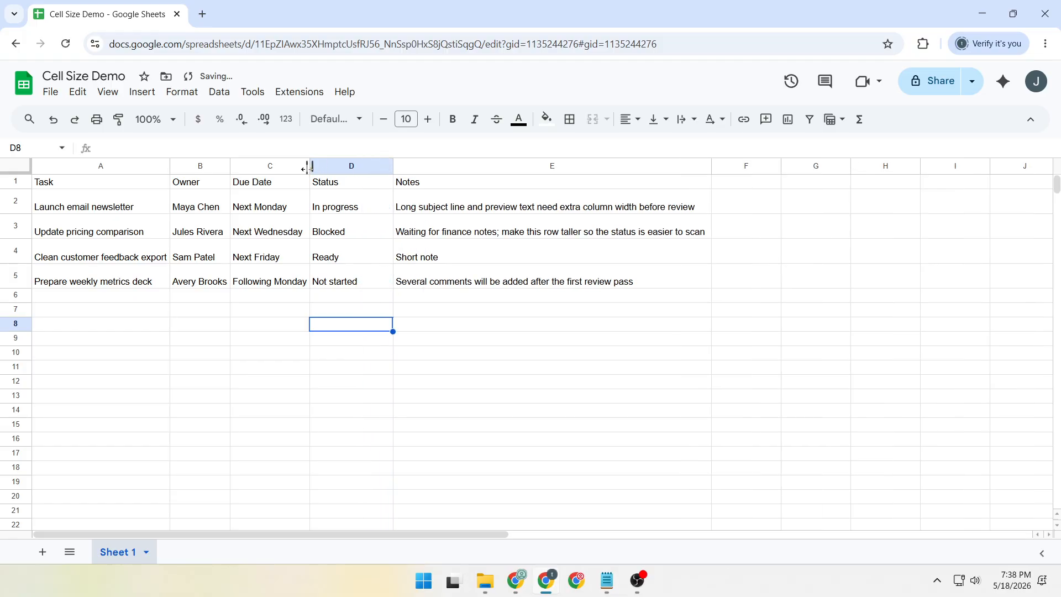
pyautogui.moveTo(309, 166); pyautogui.dragTo(331, 165)
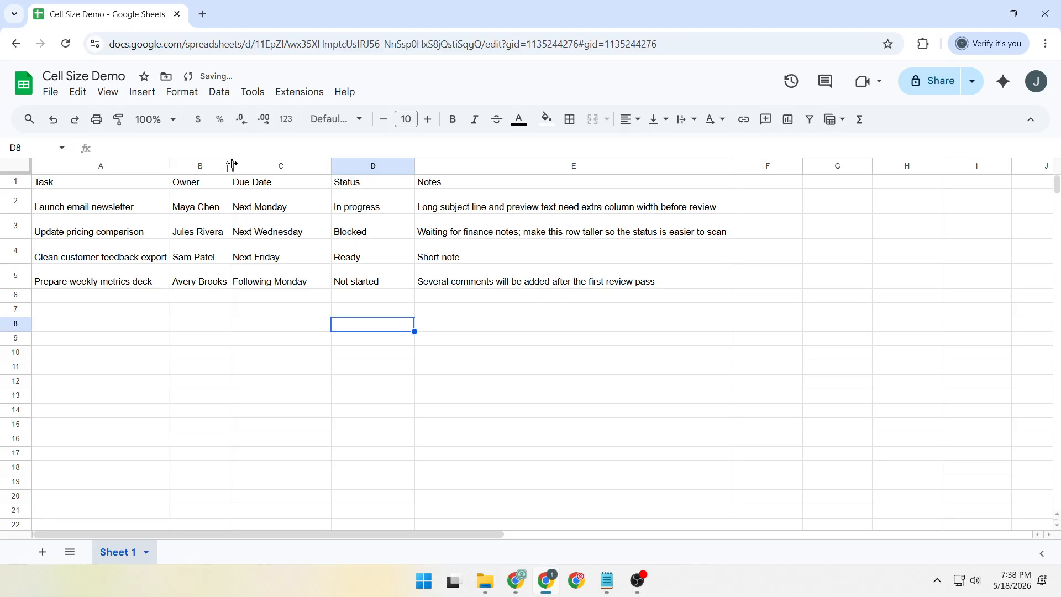
pyautogui.moveTo(231, 165); pyautogui.dragTo(252, 165)
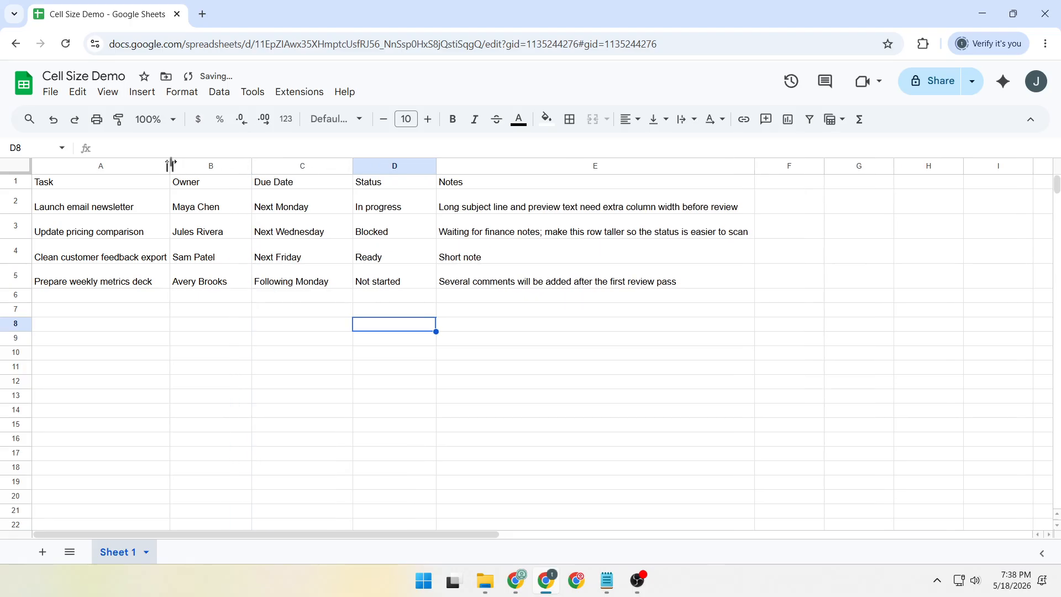